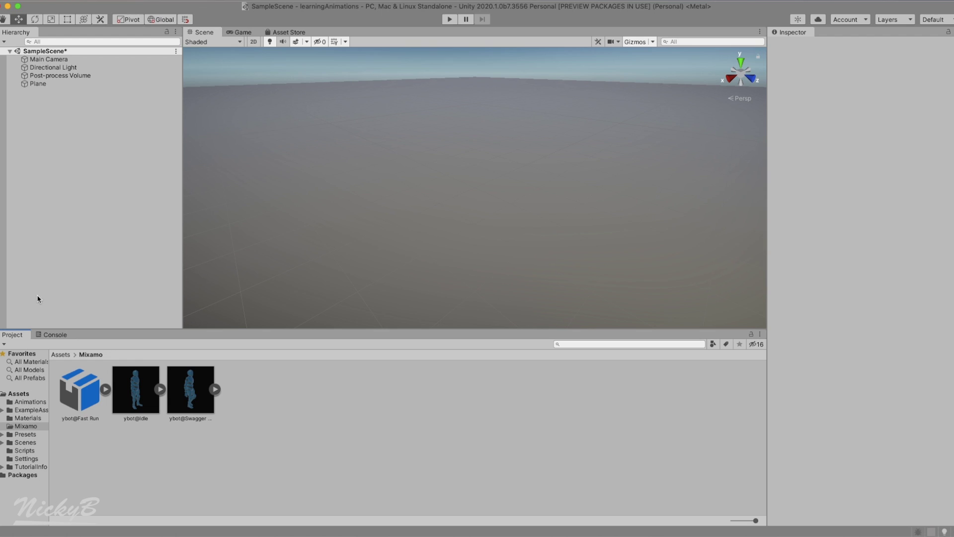
# - Review the Fast Run, Idle and Swagger Walk import settings, then expand ybot@Swagger to show its clip, meshes and materials
pyautogui.click(89, 389)
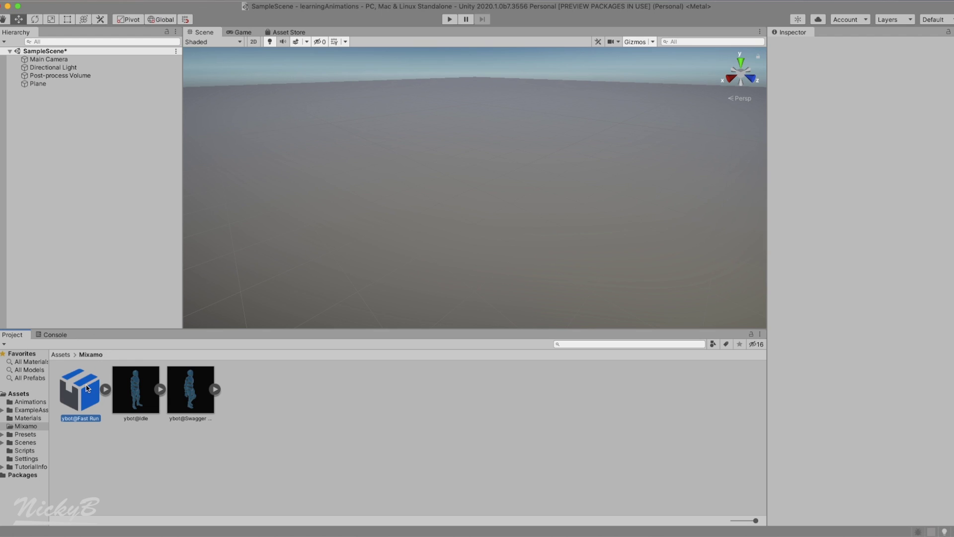
pyautogui.click(136, 390)
pyautogui.click(189, 396)
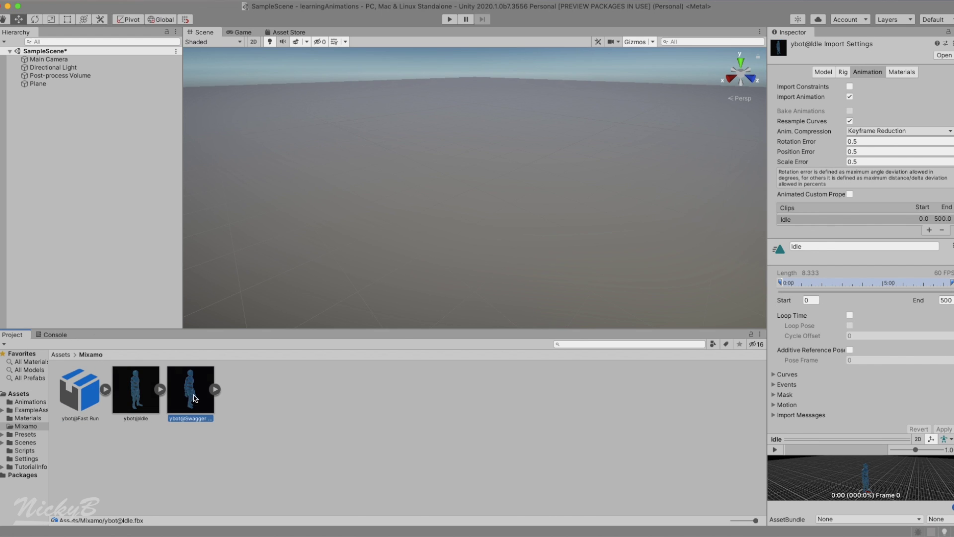
pyautogui.click(160, 390)
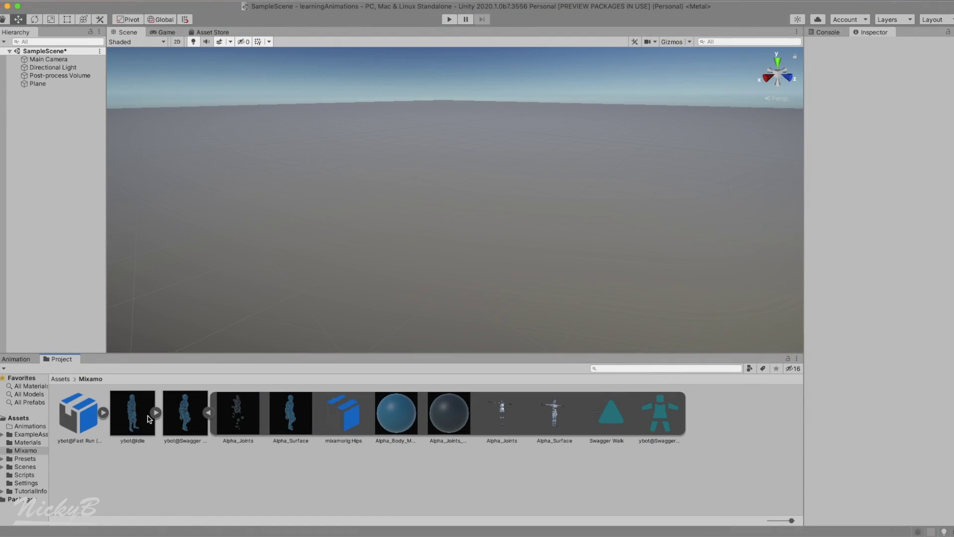
# - Add the ybot@Idle character to the scene as YBot and apply Alpha_Joints_MAT to the ground plane
pyautogui.moveTo(132, 419); pyautogui.dragTo(54, 154)
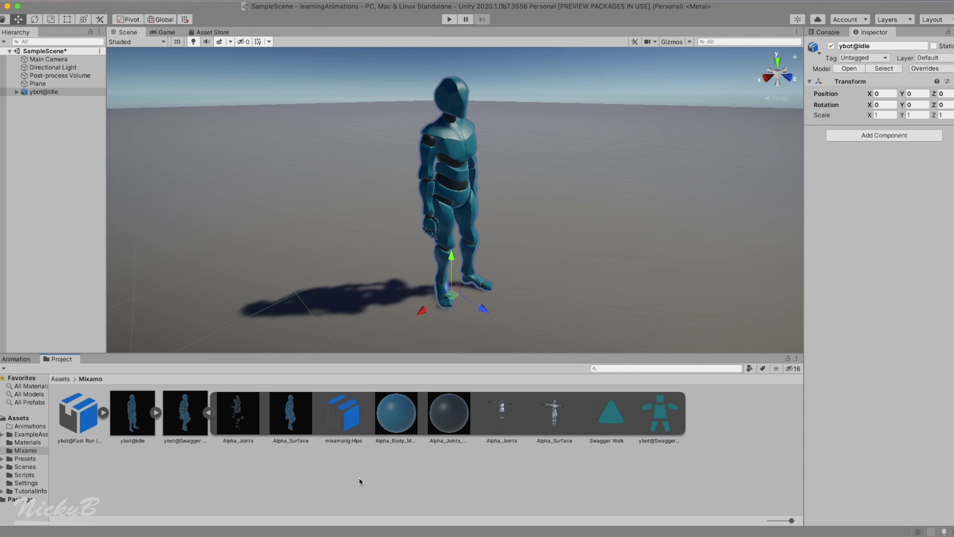
pyautogui.click(454, 416)
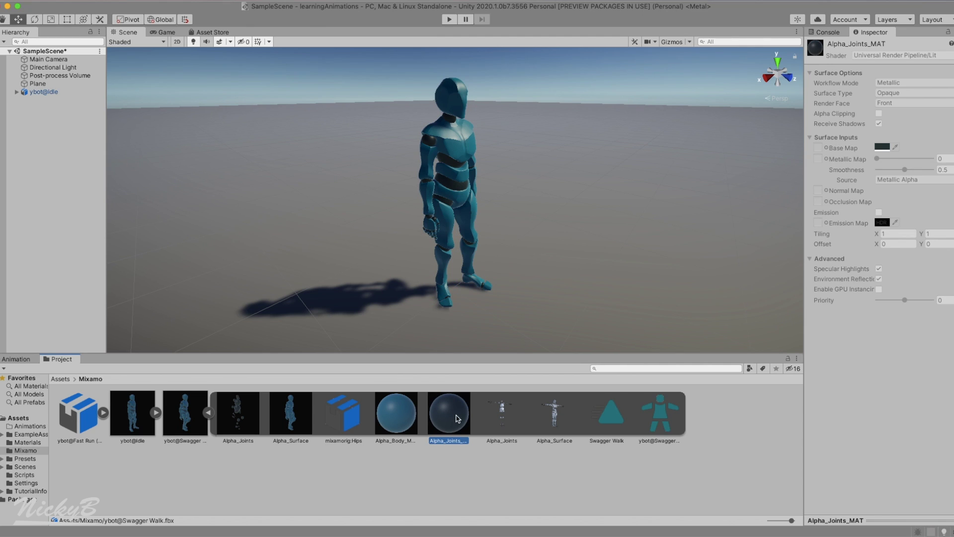
pyautogui.moveTo(457, 418); pyautogui.dragTo(498, 230)
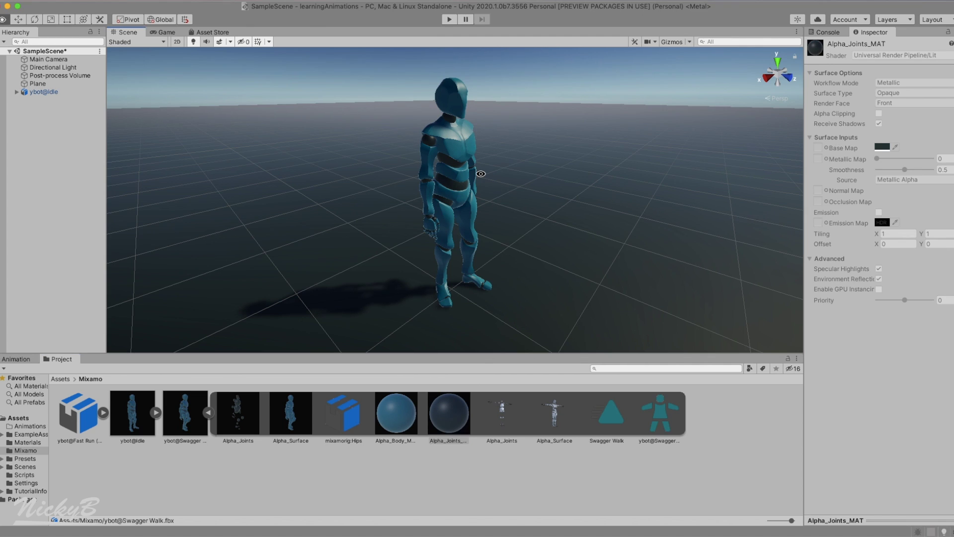
pyautogui.keyDown('alt'); pyautogui.moveTo(477, 174); pyautogui.dragTo(299, 166); pyautogui.keyUp('alt')
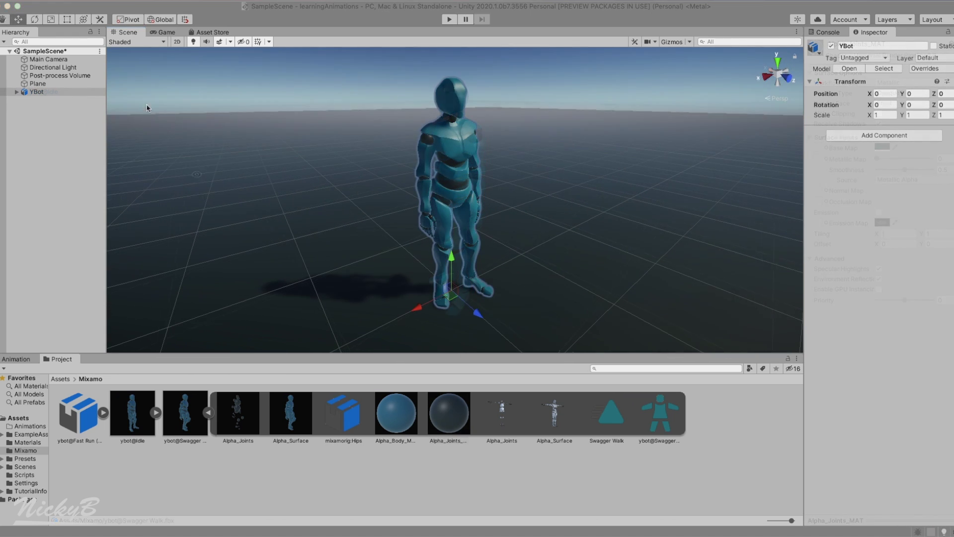
# - Run the scene in Play mode, then return to the Scene view facing the character
pyautogui.click(446, 20)
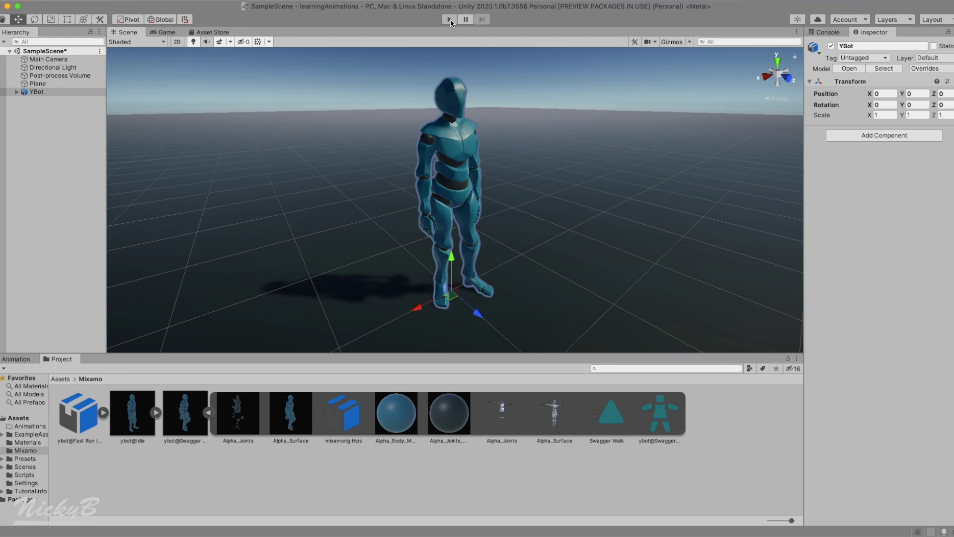
pyautogui.click(450, 21)
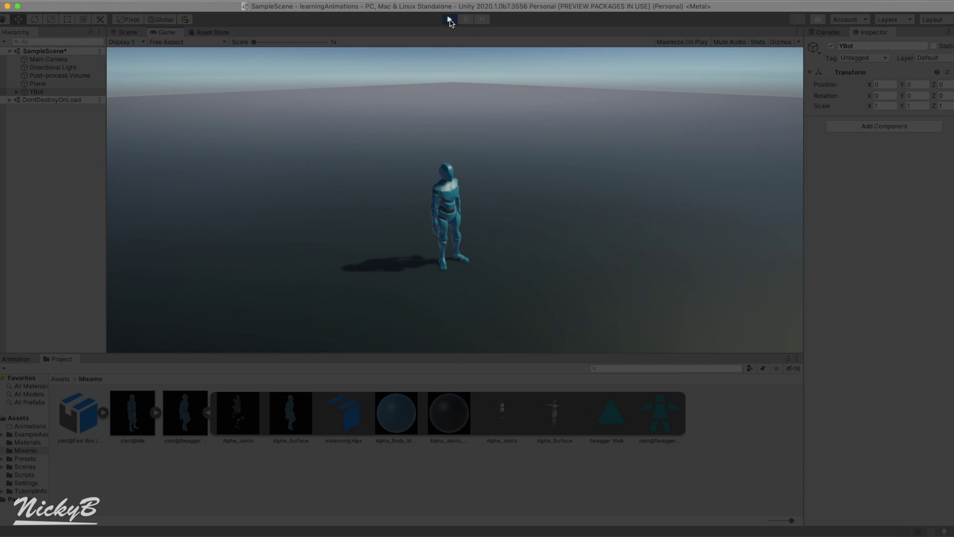
pyautogui.click(125, 32)
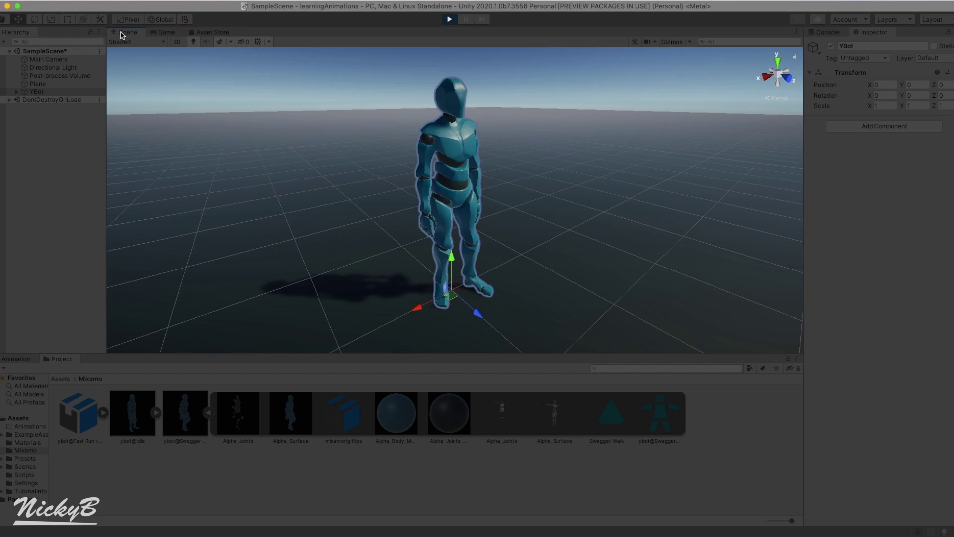
pyautogui.keyDown('alt'); pyautogui.moveTo(484, 153); pyautogui.dragTo(408, 132); pyautogui.keyUp('alt')
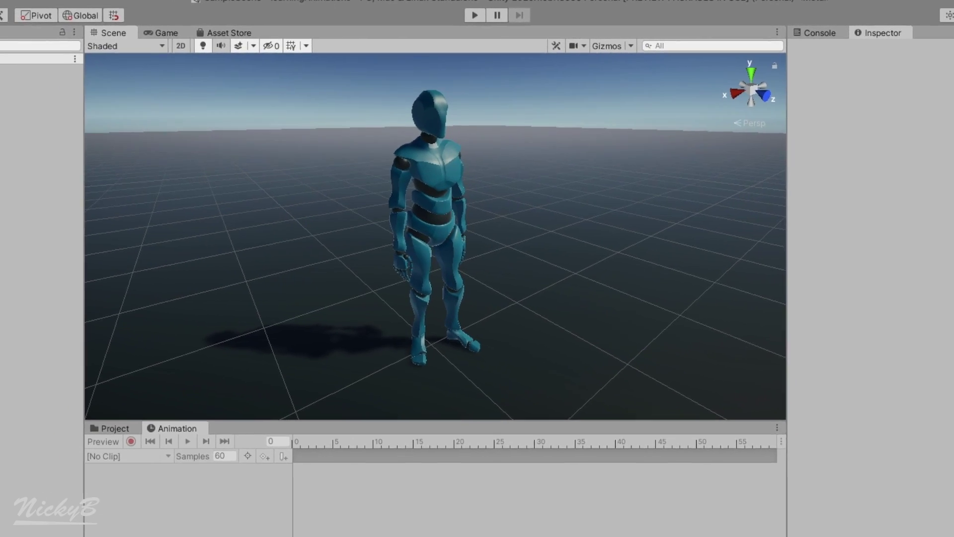
# - Add an Animator component to YBot, leaving its Controller and Avatar set to None
pyautogui.click(68, 93)
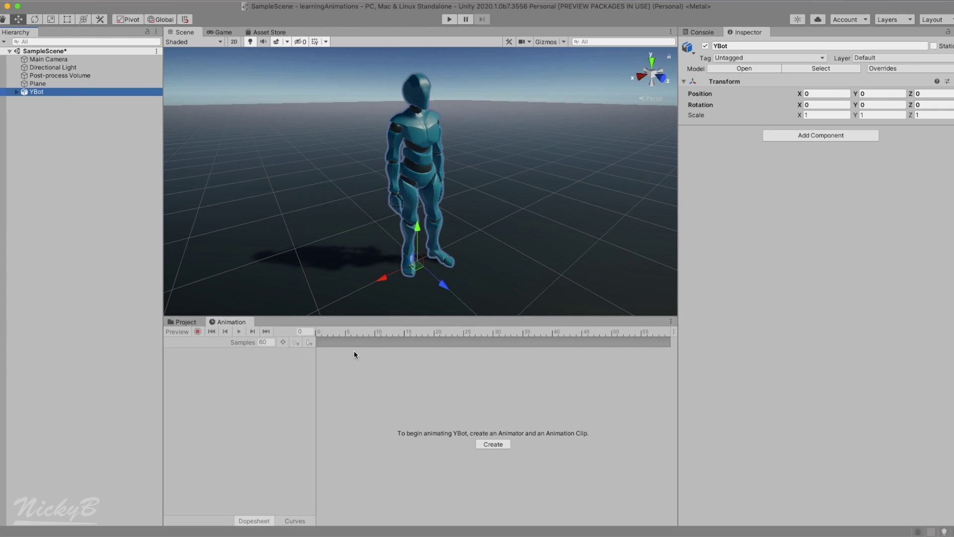
pyautogui.click(839, 141)
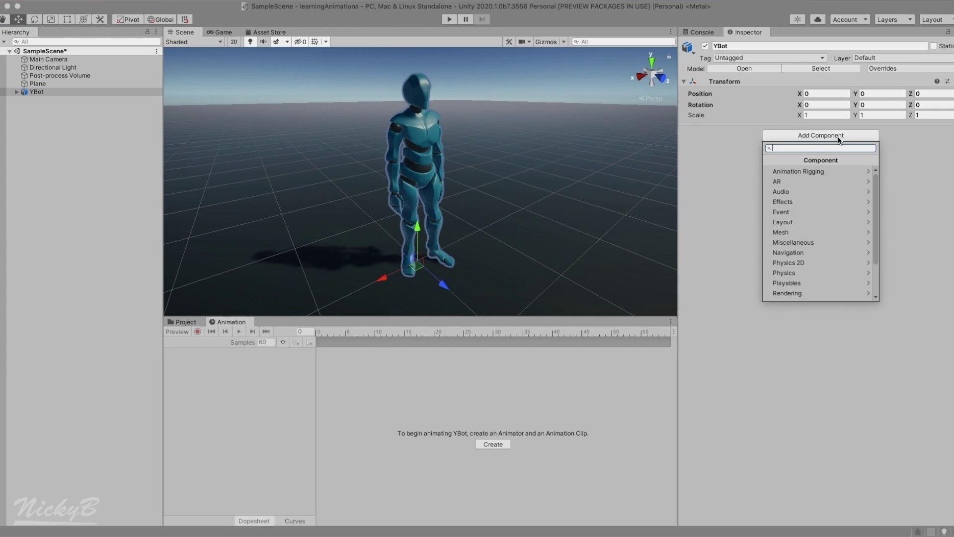
pyautogui.write('animator')
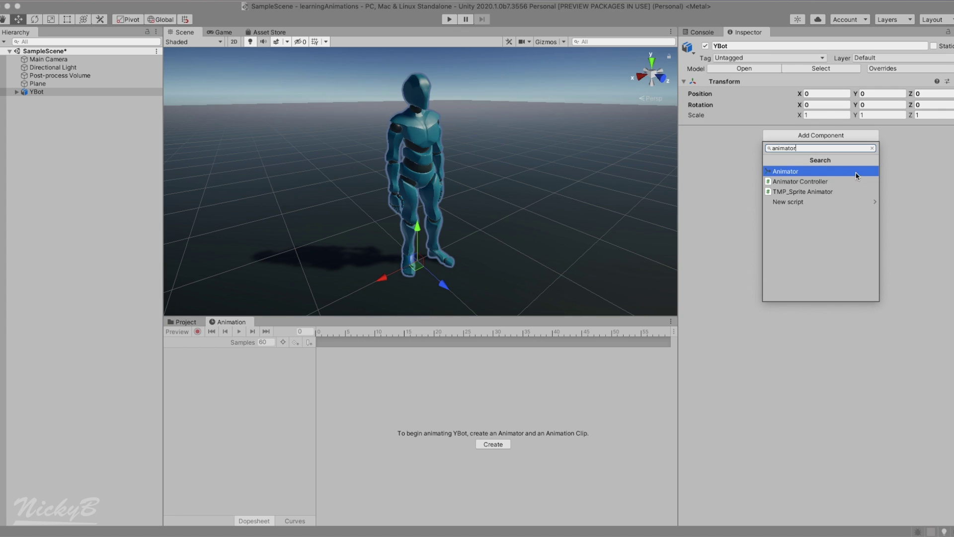
pyautogui.click(856, 172)
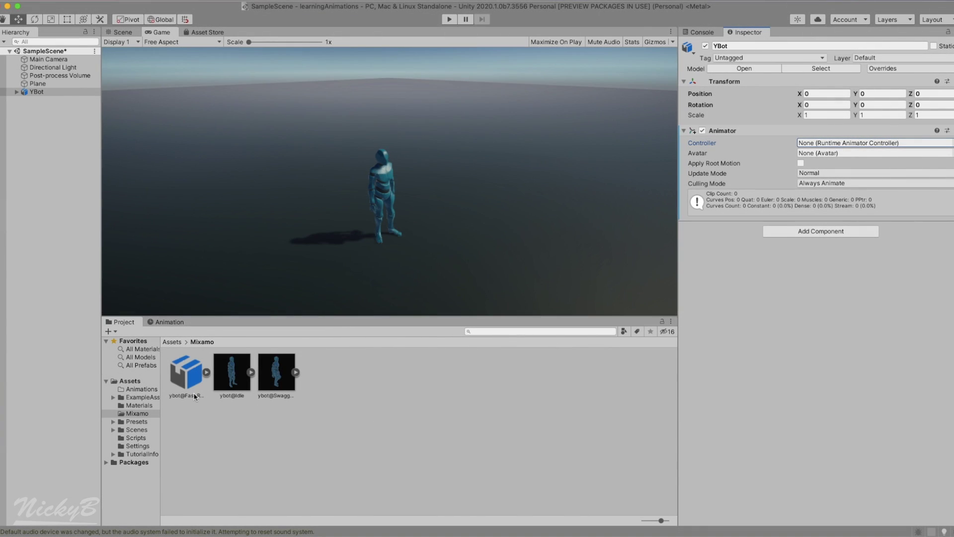
# - Create a new animator controller named YBotController in the Animations folder
pyautogui.click(140, 389)
pyautogui.rightClick(300, 410)
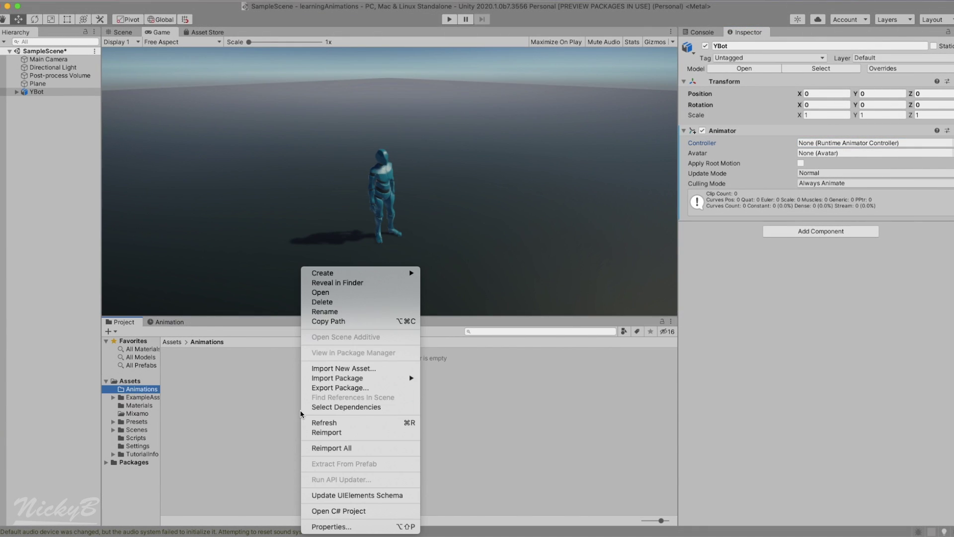
pyautogui.moveTo(347, 275)
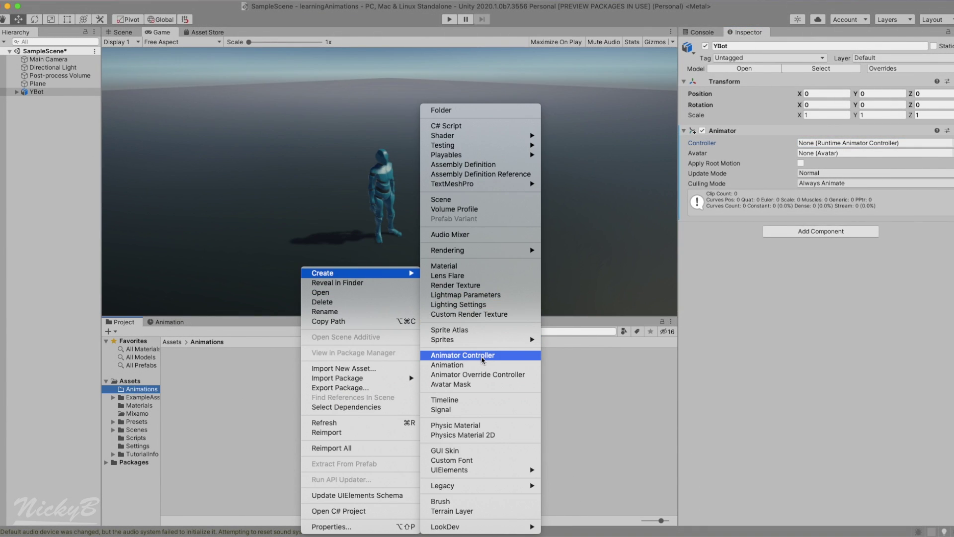
pyautogui.click(462, 355)
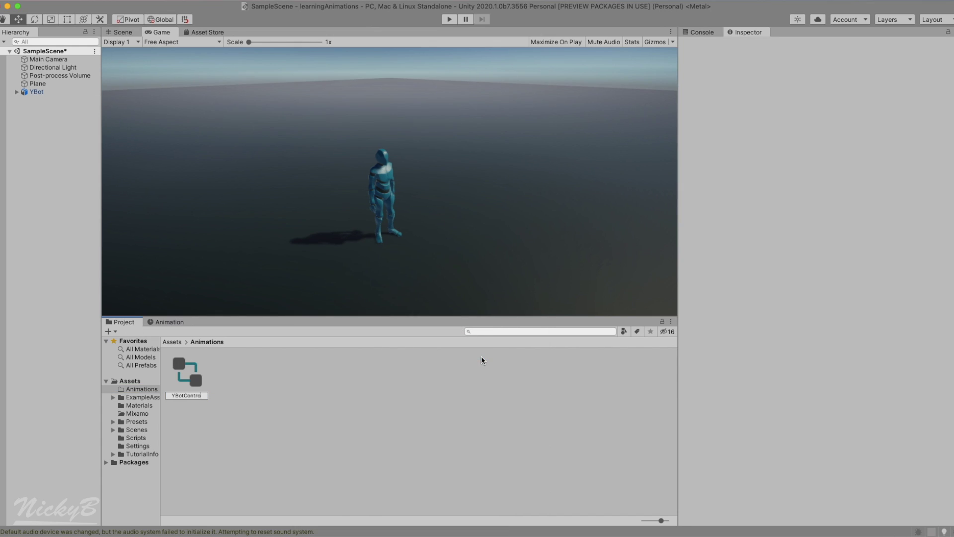
pyautogui.press('Return')
# - Assign YBotController as YBot's Animator controller and maximize the Game view
pyautogui.click(32, 92)
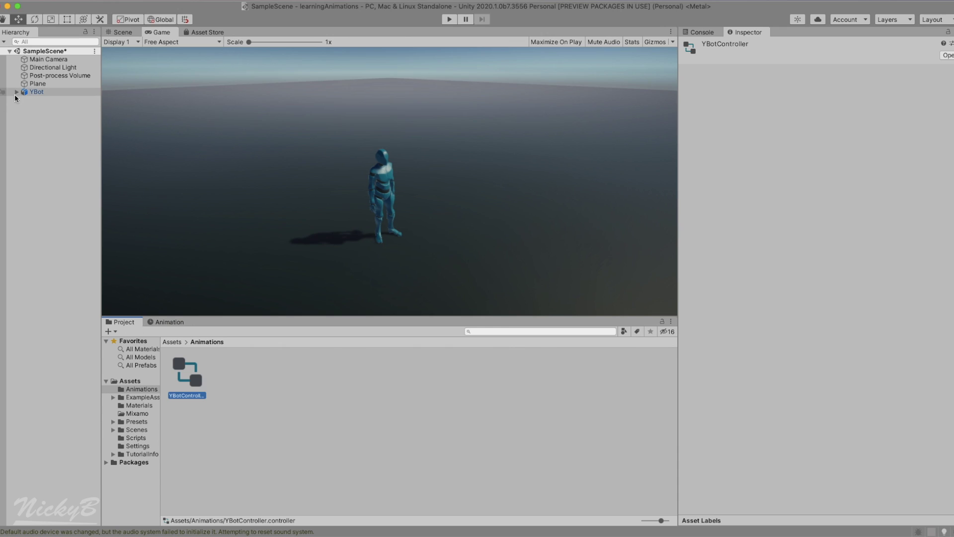
pyautogui.moveTo(189, 374); pyautogui.dragTo(834, 145)
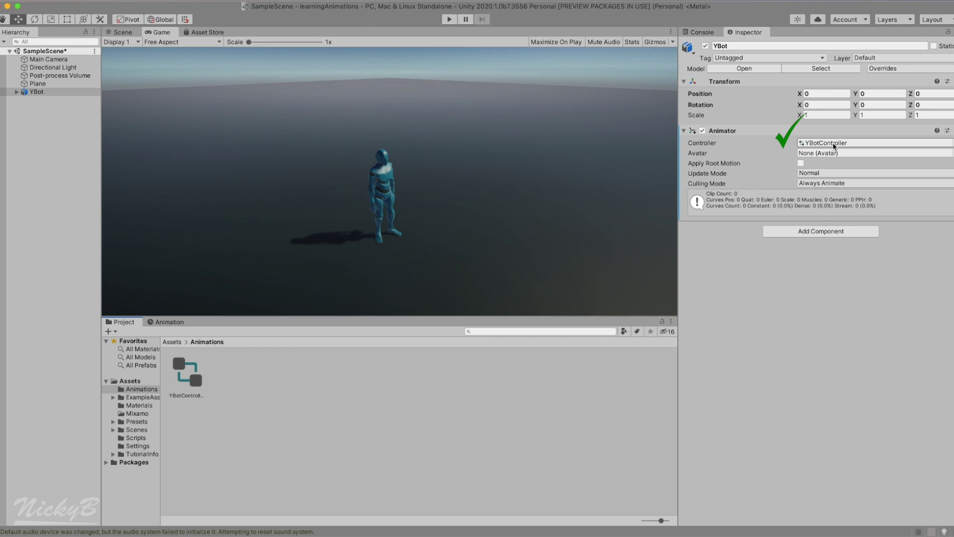
pyautogui.hotkey('shift', 'space')
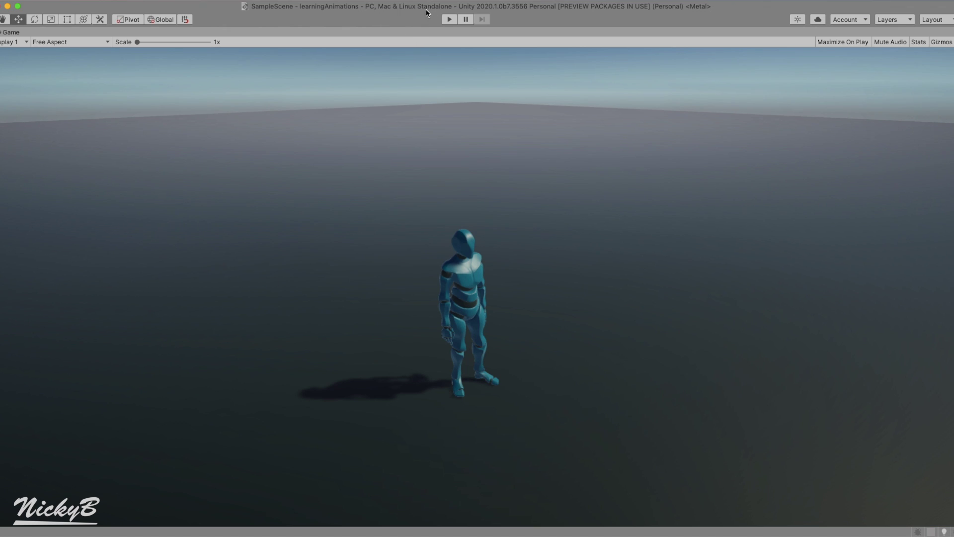
# - Test the scene in Play mode, then open YBotController's state graph in the Animator
pyautogui.click(449, 20)
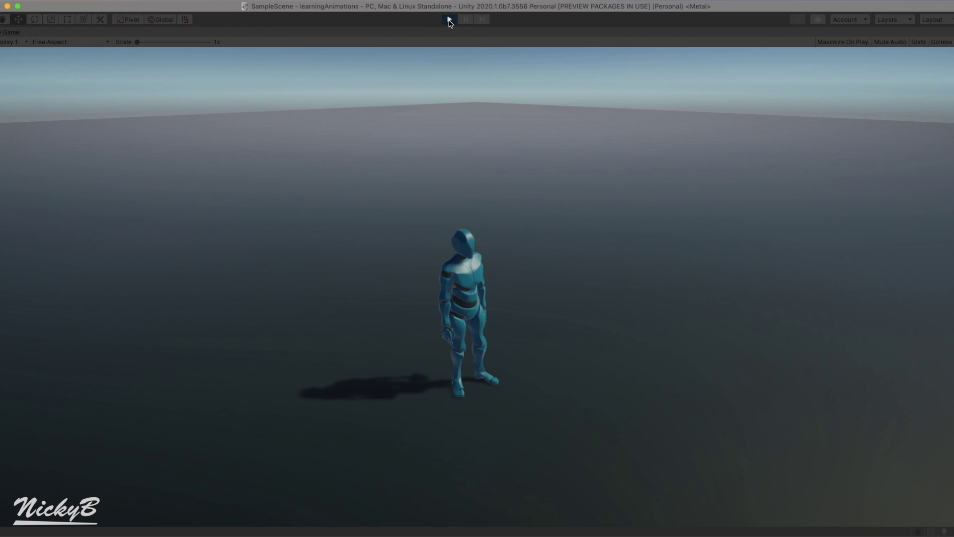
pyautogui.hotkey('shift', 'space')
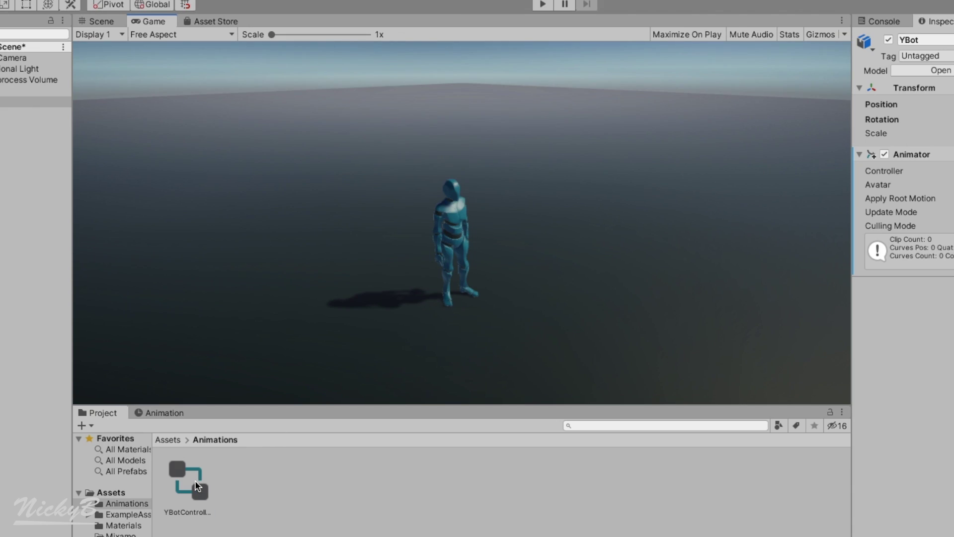
pyautogui.doubleClick(195, 480)
pyautogui.click(496, 174)
pyautogui.scroll(3, 373, 160)
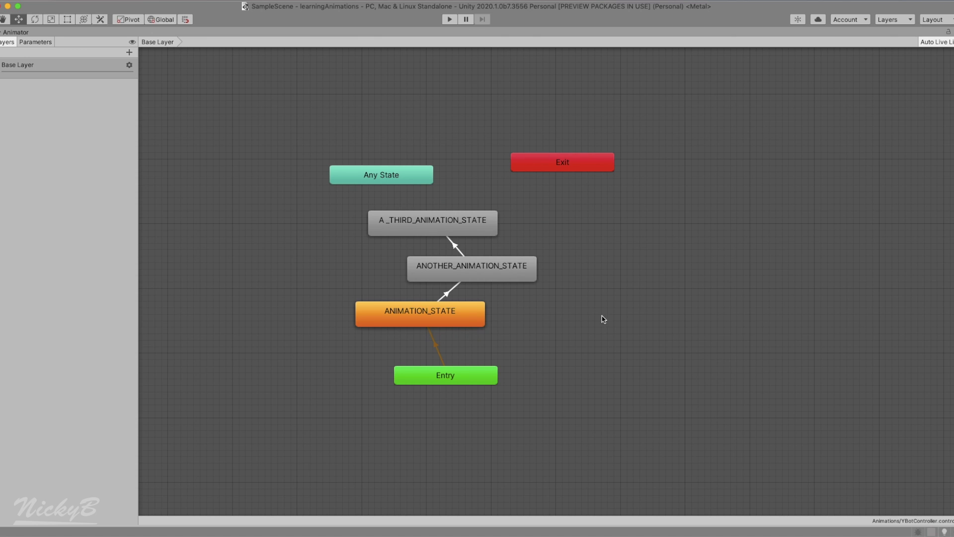
# - Add an empty New State and place it beside ANOTHER_ANIMATION_STATE
pyautogui.rightClick(604, 319)
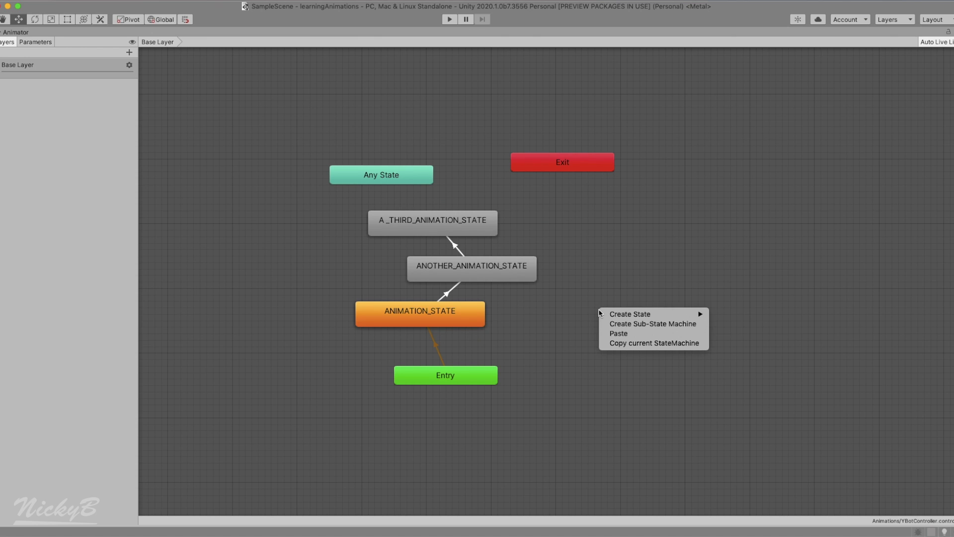
pyautogui.moveTo(619, 315)
pyautogui.click(720, 314)
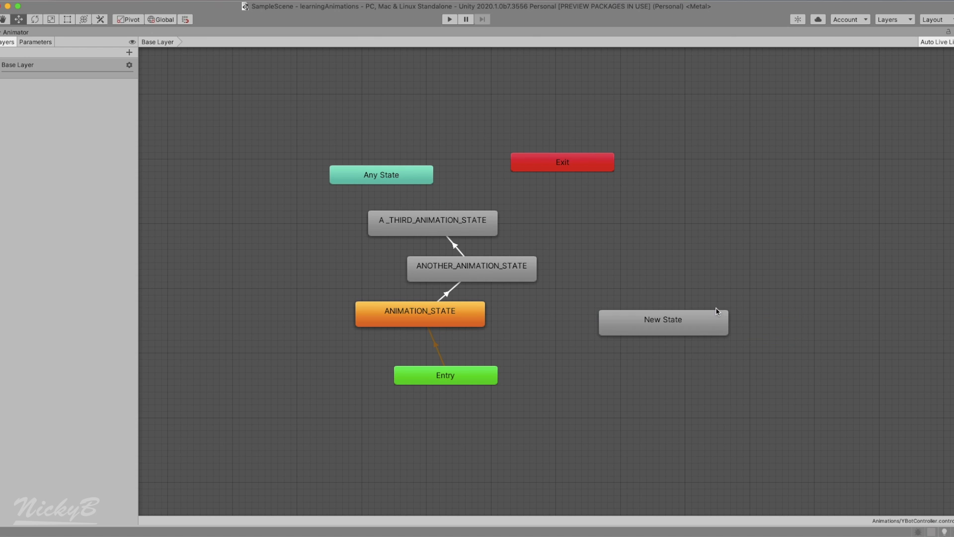
pyautogui.moveTo(682, 321); pyautogui.dragTo(614, 225)
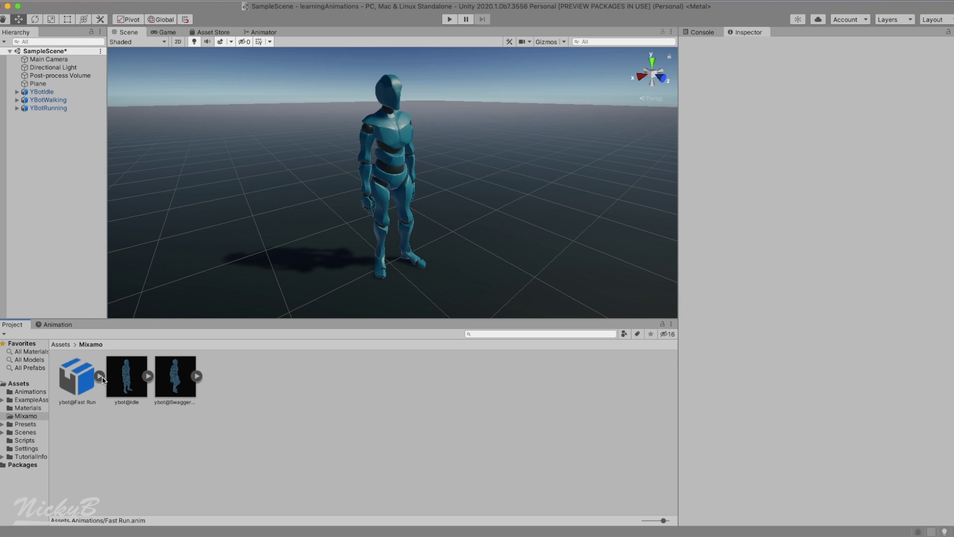
# - Select the Idle clip inside ybot@Idle and toggle its Loop Time on, then off again
pyautogui.click(148, 376)
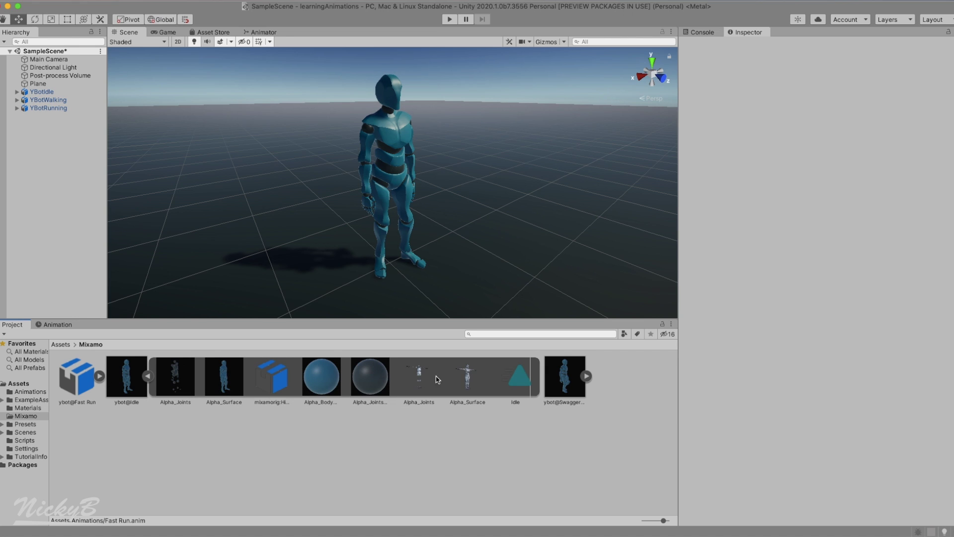
pyautogui.click(512, 384)
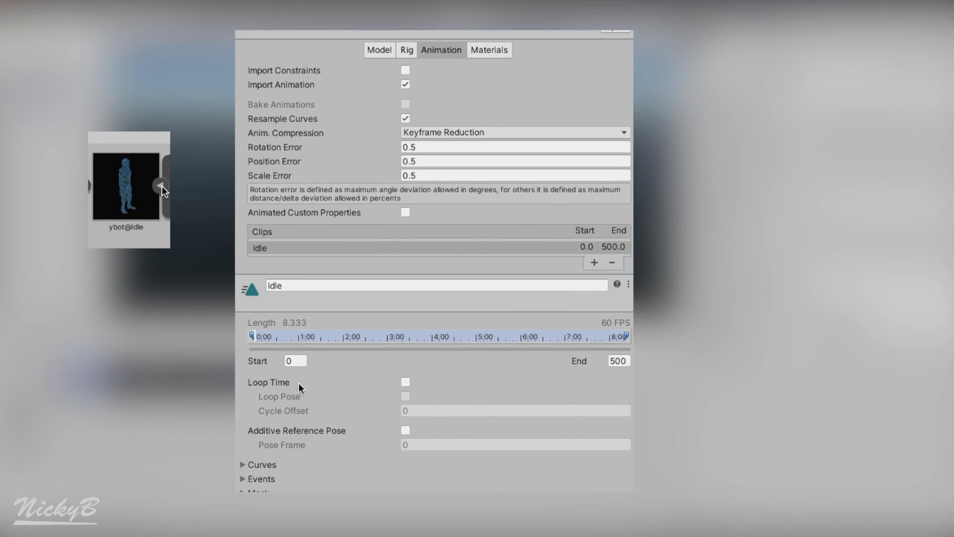
pyautogui.click(406, 392)
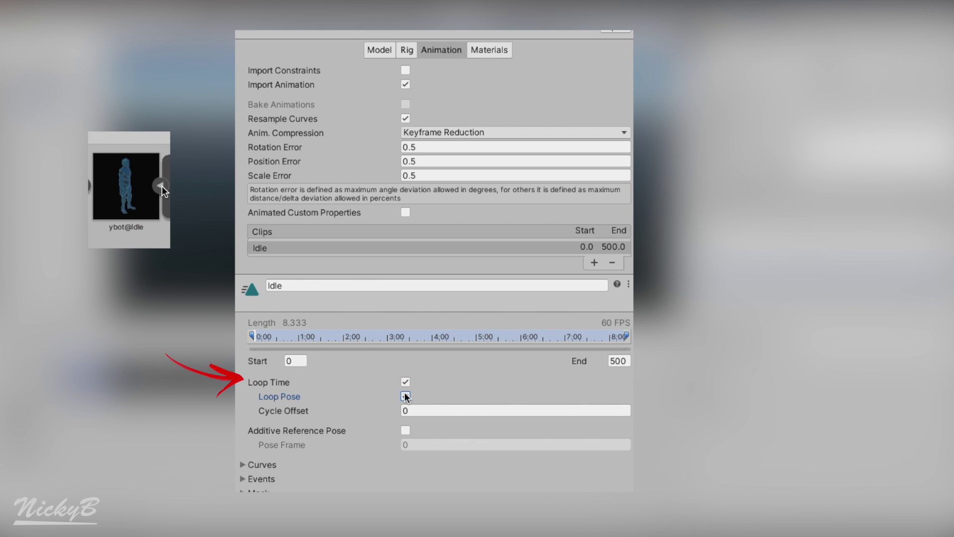
pyautogui.click(406, 382)
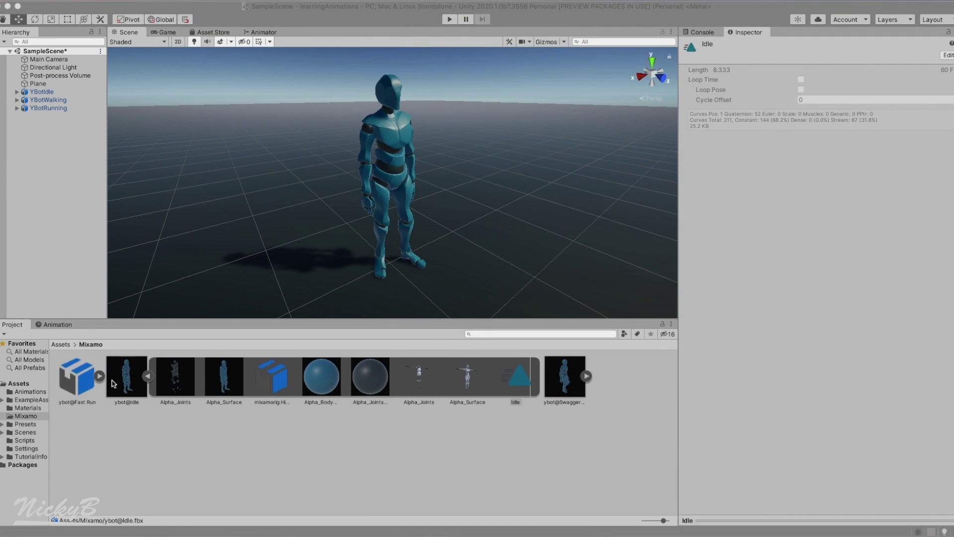
# - Duplicate the Swagger Walk, Idle and Fast Run clips as standalone .anim assets in Mixamo
pyautogui.click(519, 381)
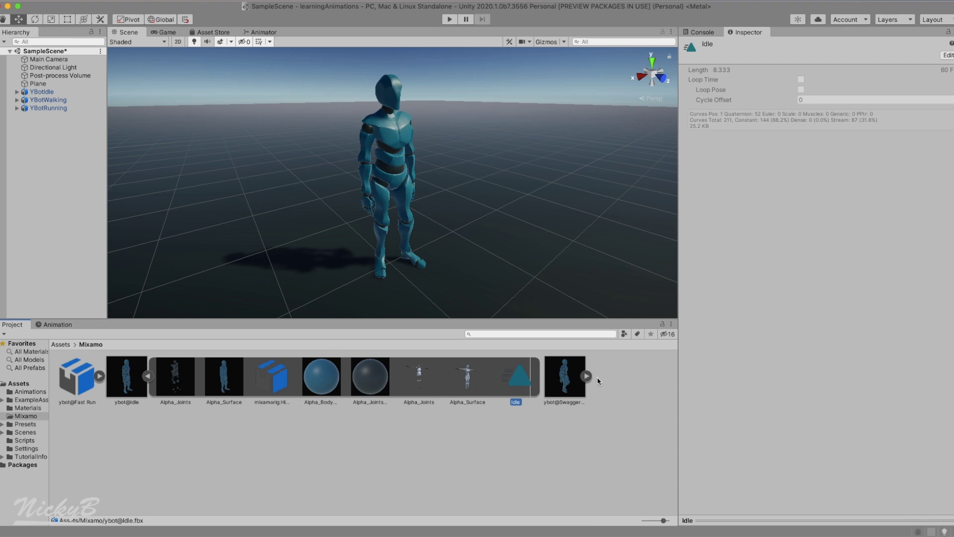
pyautogui.click(586, 375)
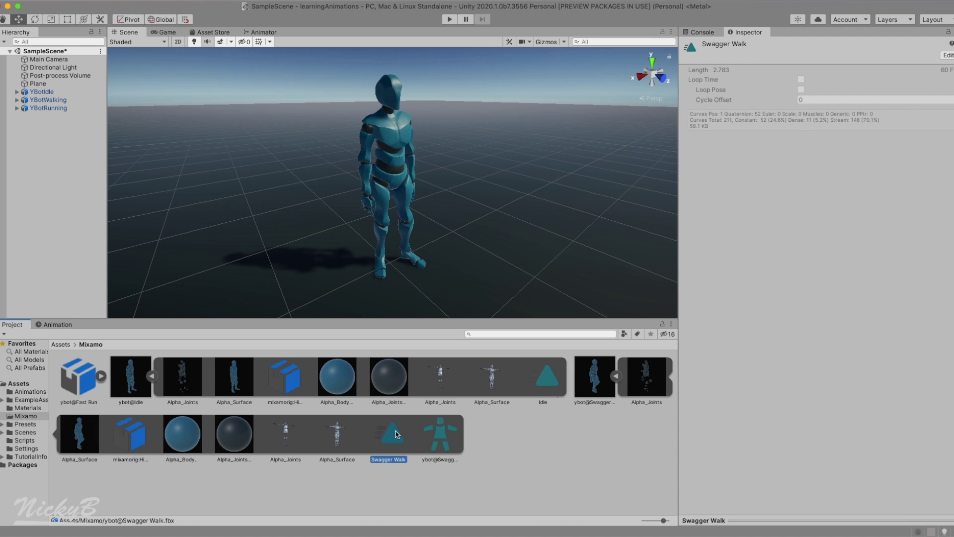
pyautogui.press('super+d')
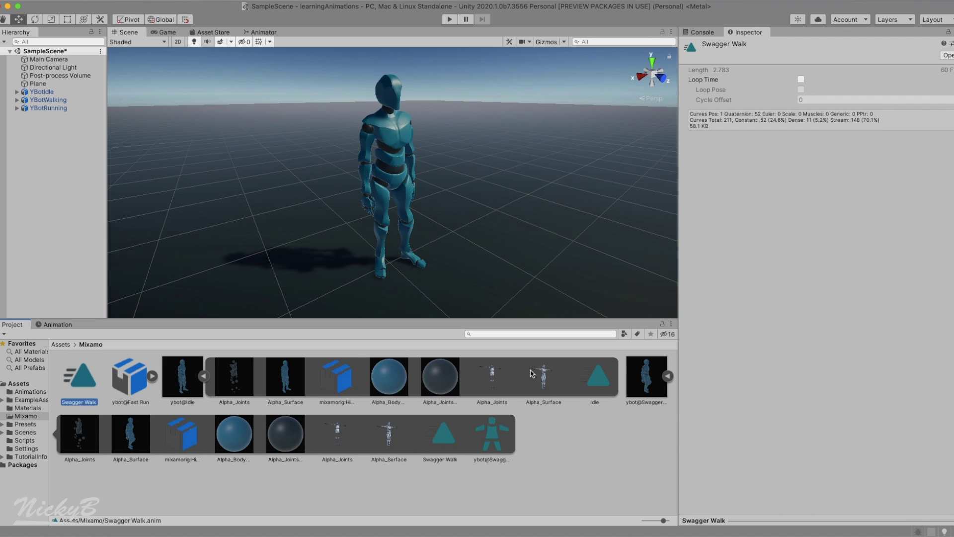
pyautogui.press('super+d')
pyautogui.click(204, 376)
pyautogui.click(288, 376)
pyautogui.press('super+d')
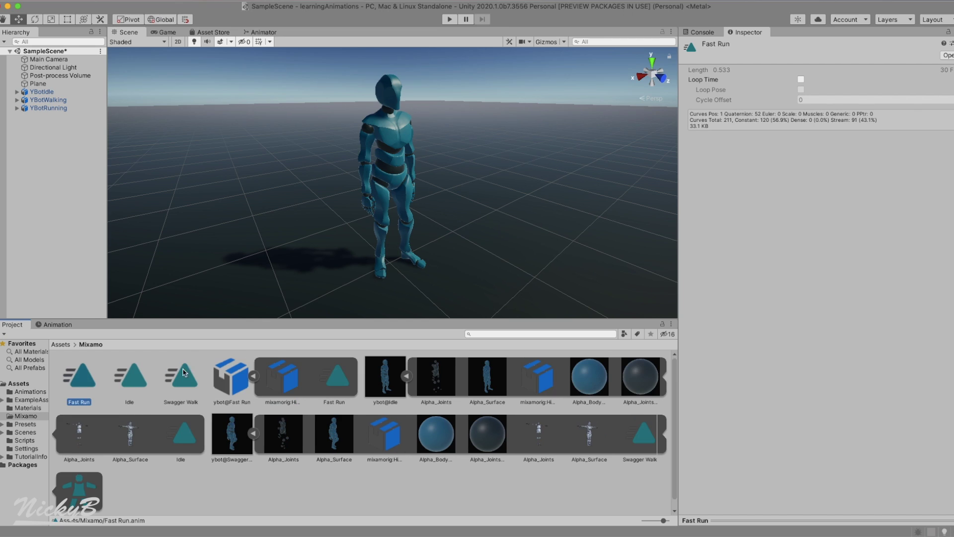
pyautogui.click(255, 376)
pyautogui.keyDown('shift'); pyautogui.click(180, 381); pyautogui.keyUp('shift')
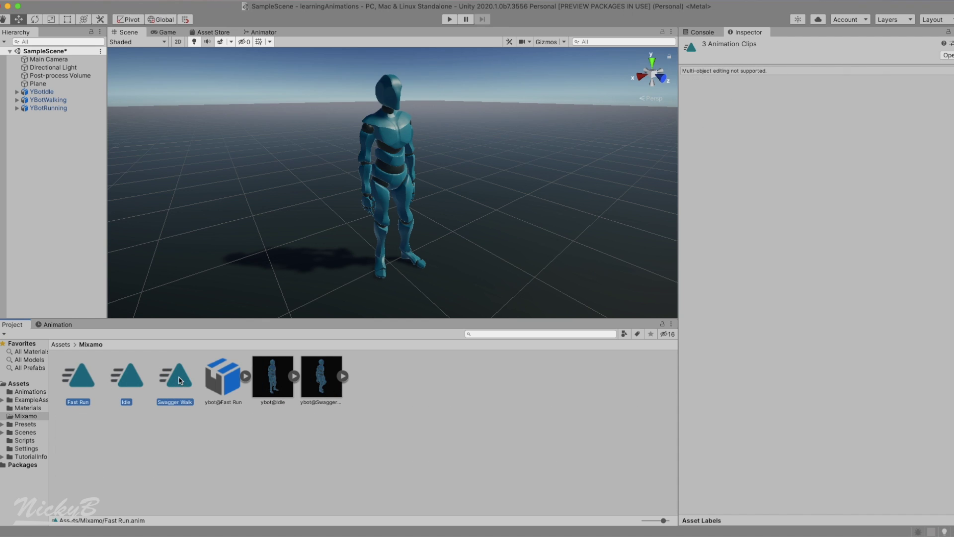
# - Enable Loop Time on the copied clips and move Fast Run, Idle and Swagger Walk into Animations
pyautogui.click(86, 382)
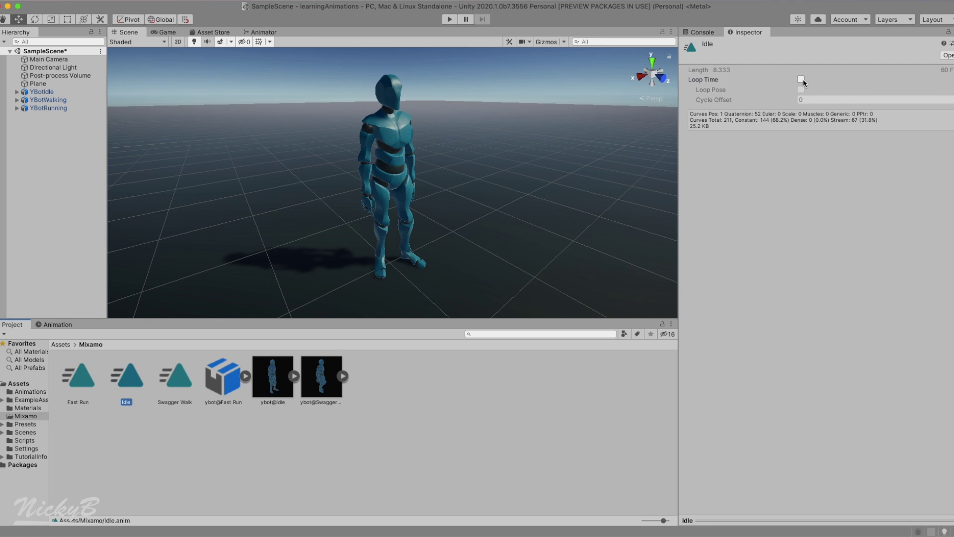
pyautogui.click(170, 383)
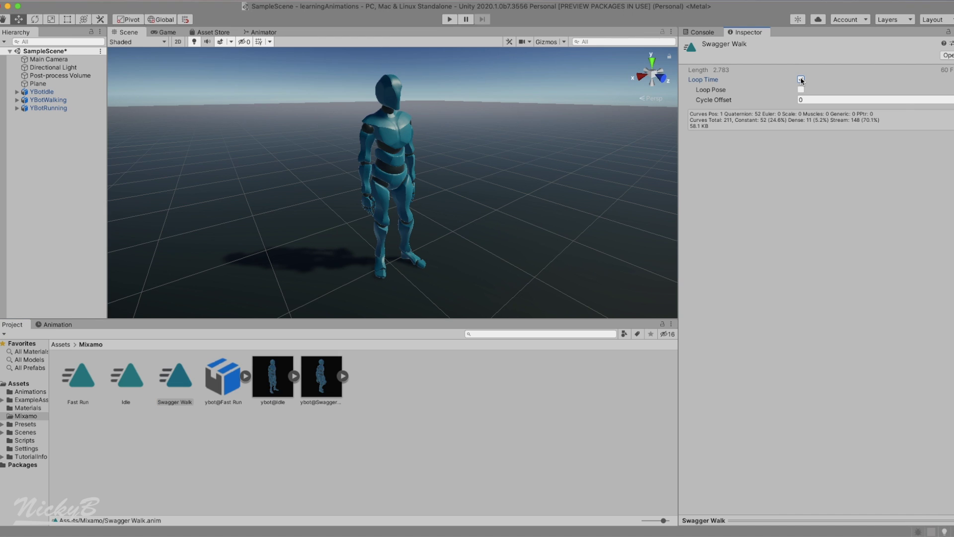
pyautogui.moveTo(245, 451); pyautogui.dragTo(88, 381)
pyautogui.moveTo(35, 393); pyautogui.dragTo(38, 391)
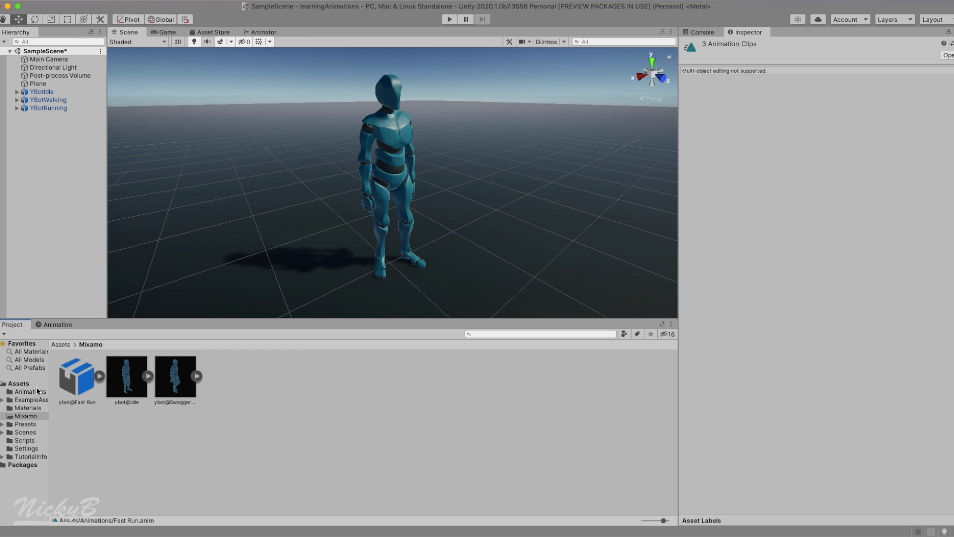
pyautogui.click(38, 390)
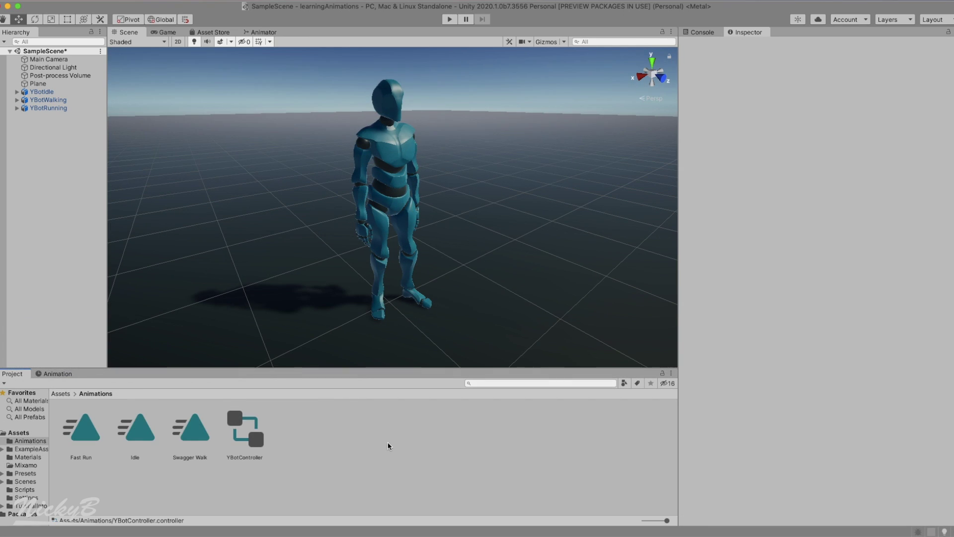
# - Open YBotController in the Animator and add the Idle, Swagger Walk and Fast Run clips as states
pyautogui.doubleClick(244, 434)
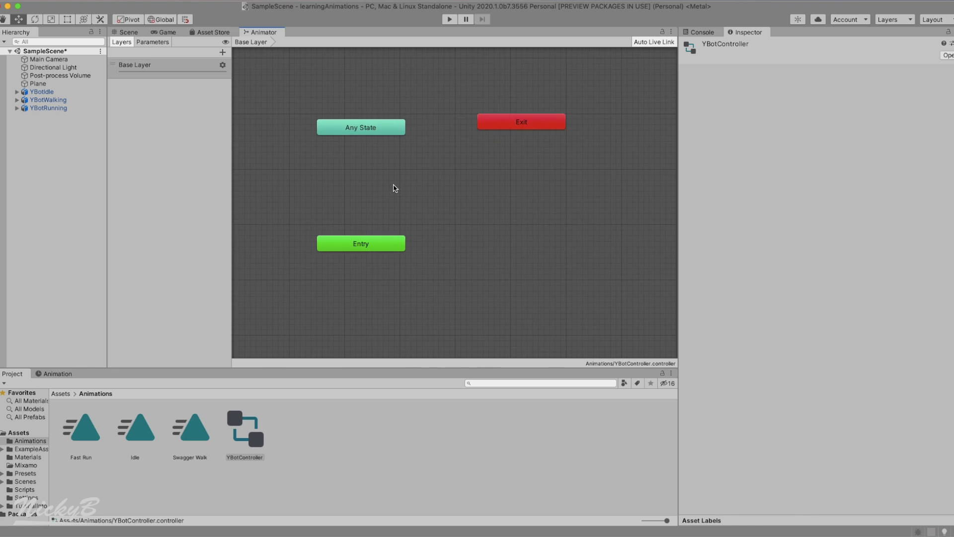
pyautogui.click(135, 431)
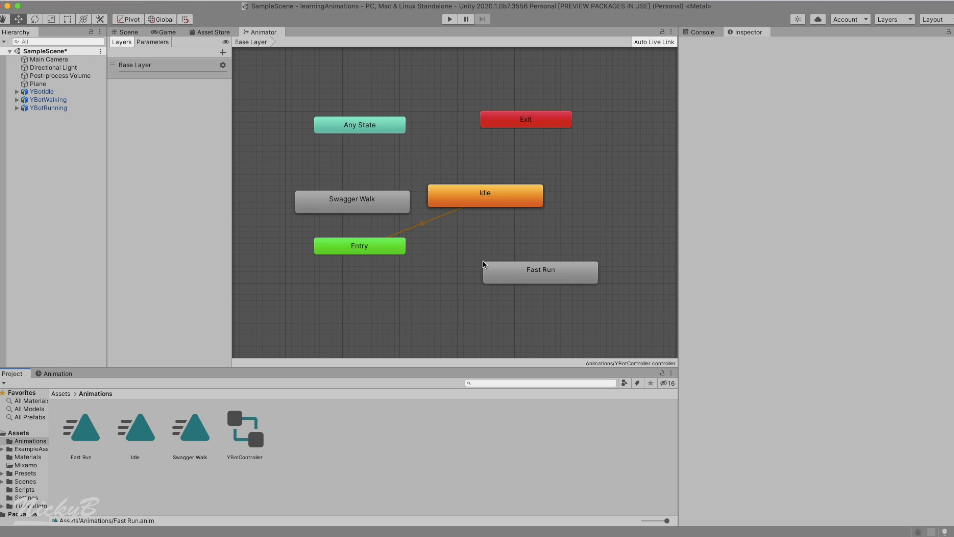
# - Reposition the Fast Run state, then set Swagger Walk and afterwards Idle as the layer default state
pyautogui.moveTo(509, 272); pyautogui.dragTo(466, 247)
pyautogui.click(381, 207)
pyautogui.rightClick(381, 207)
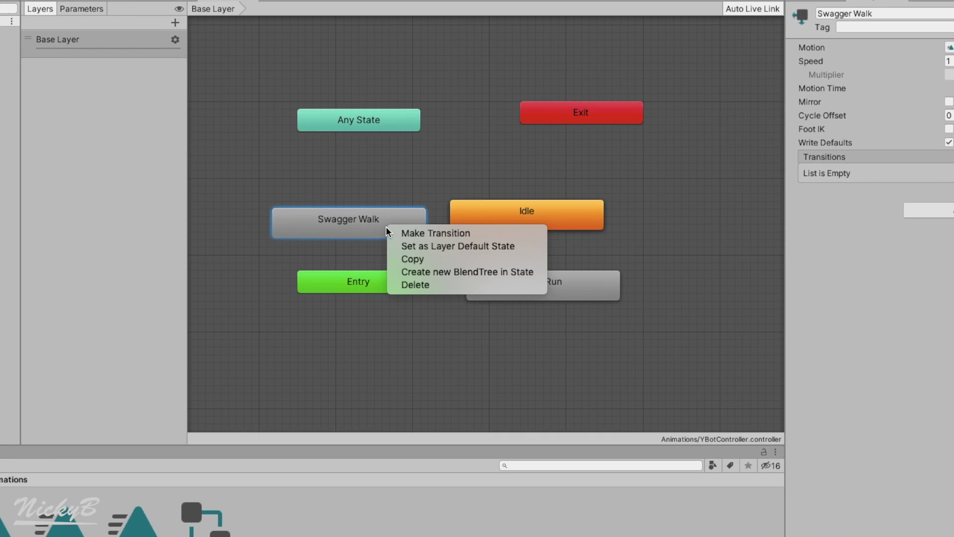
pyautogui.click(448, 247)
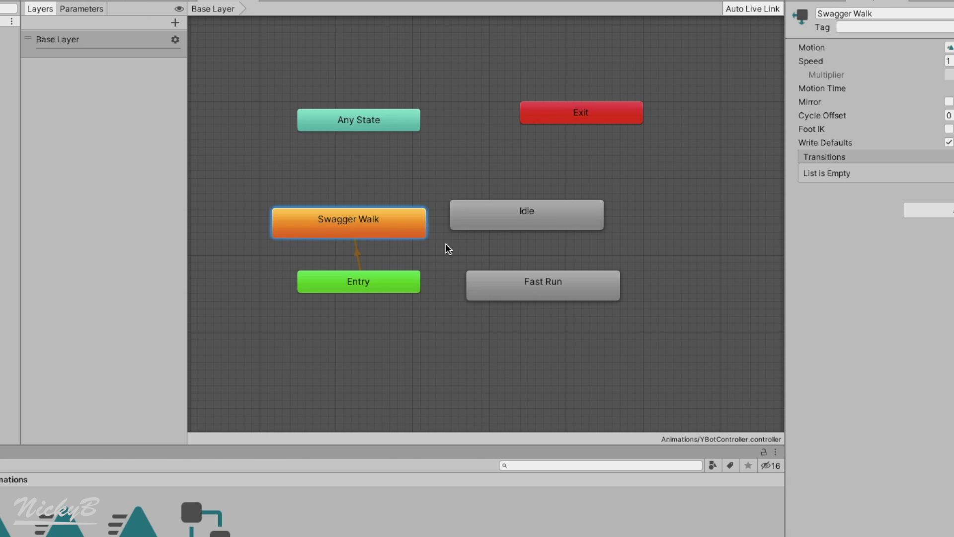
pyautogui.rightClick(474, 212)
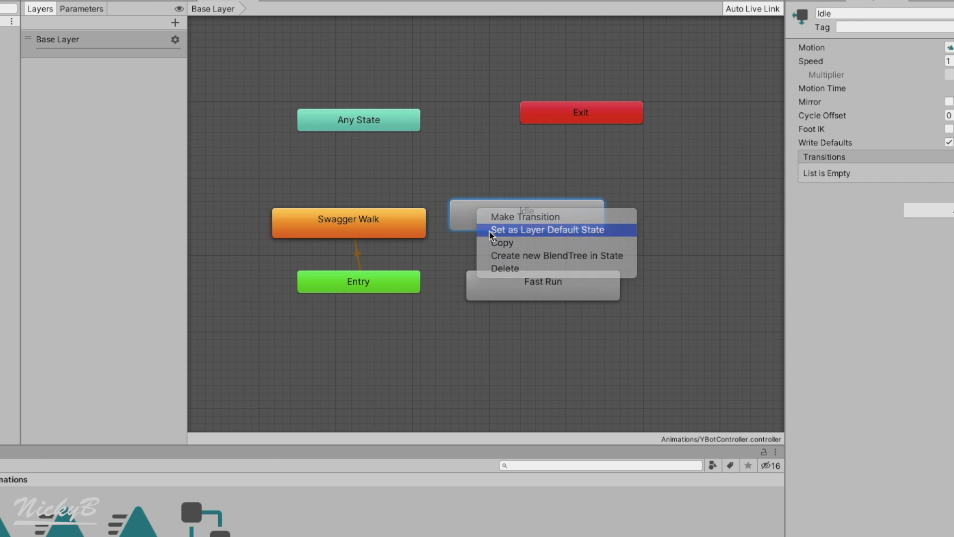
pyautogui.click(489, 230)
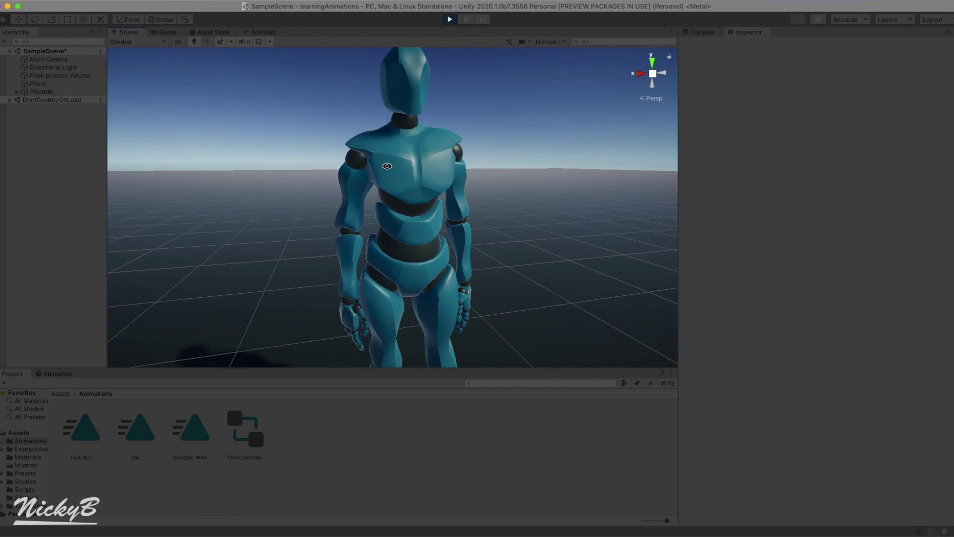
# - Maximize the Scene view, orbit around the character, and play the scene to watch the Swagger Walk
pyautogui.hotkey('shift', 'space')
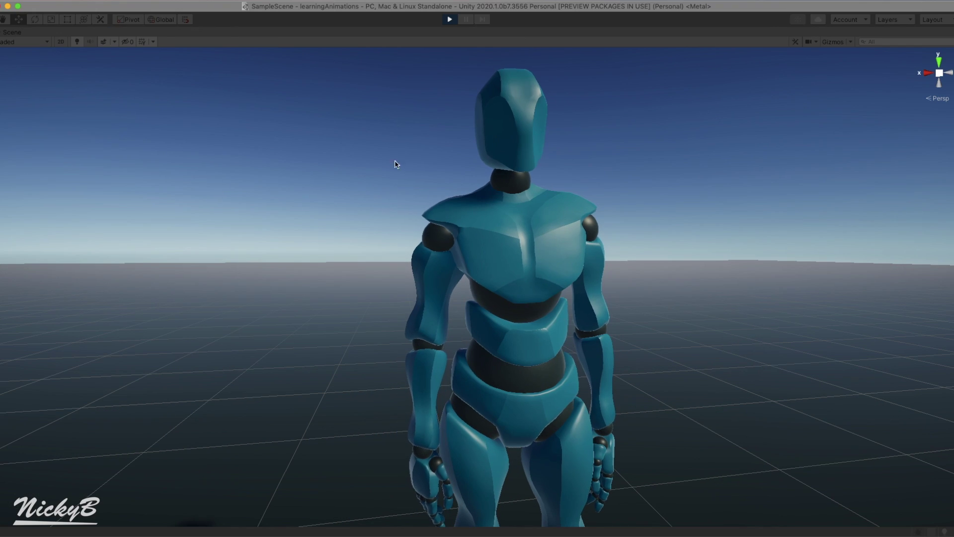
pyautogui.keyDown('alt'); pyautogui.moveTo(473, 217); pyautogui.dragTo(311, 240); pyautogui.keyUp('alt')
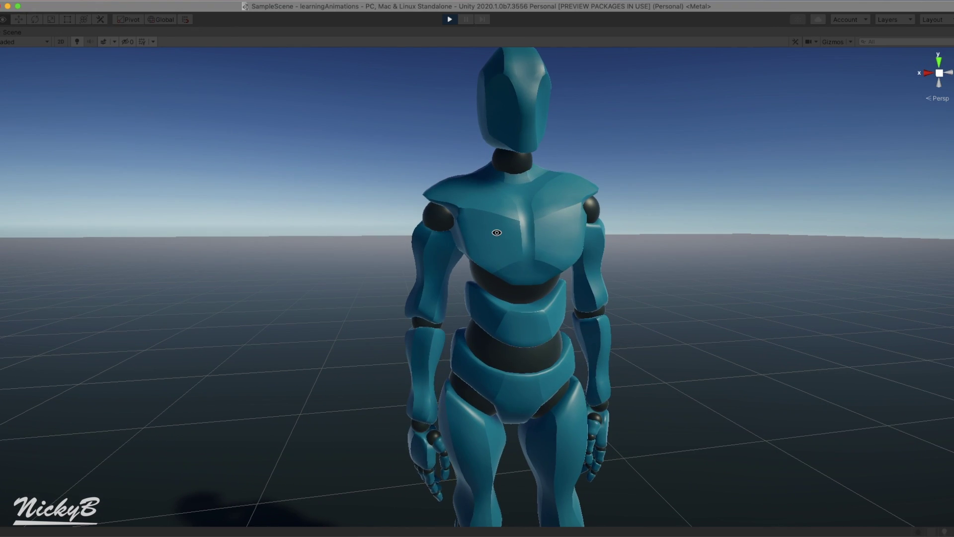
pyautogui.keyDown('alt'); pyautogui.moveTo(496, 232); pyautogui.dragTo(522, 302); pyautogui.keyUp('alt')
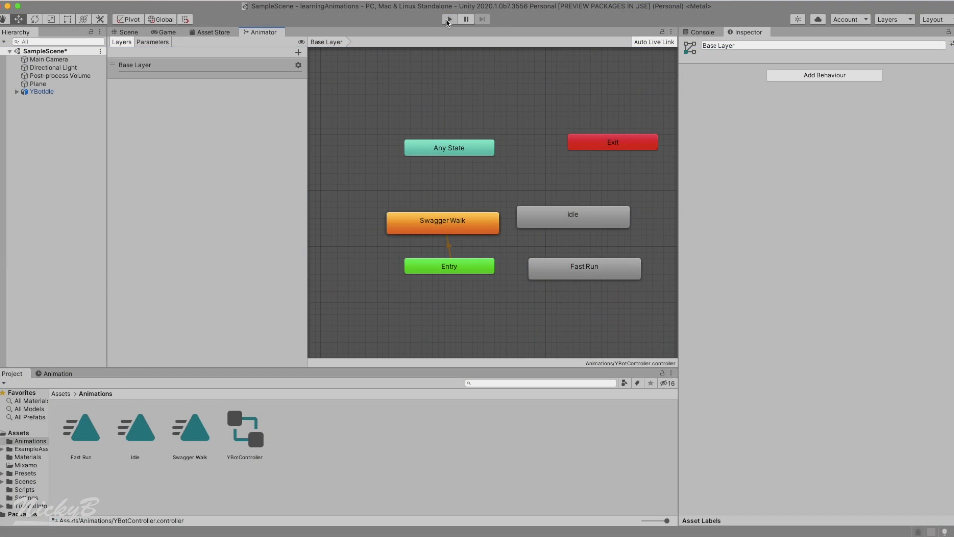
pyautogui.click(450, 20)
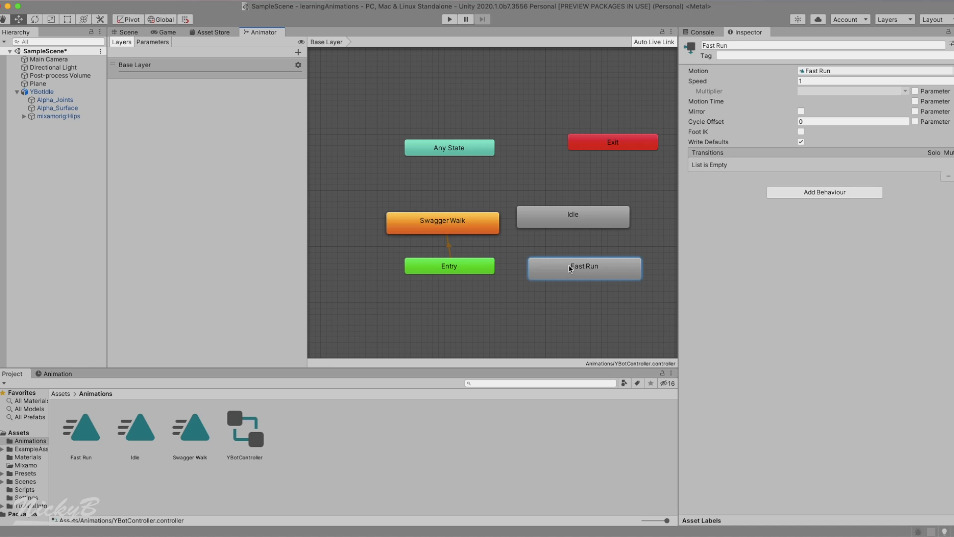
# - Set Fast Run as the layer default state and play the scene to watch the character run
pyautogui.rightClick(572, 265)
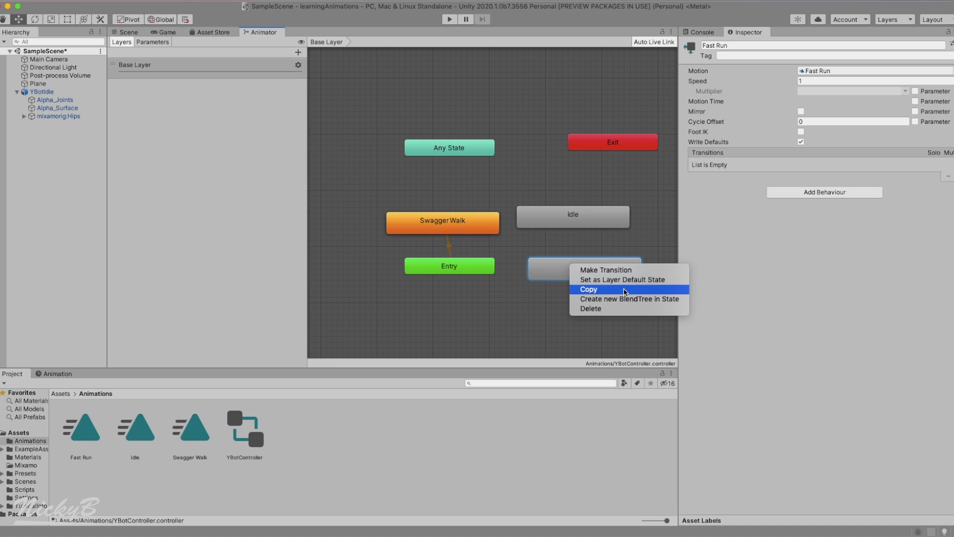
pyautogui.click(618, 280)
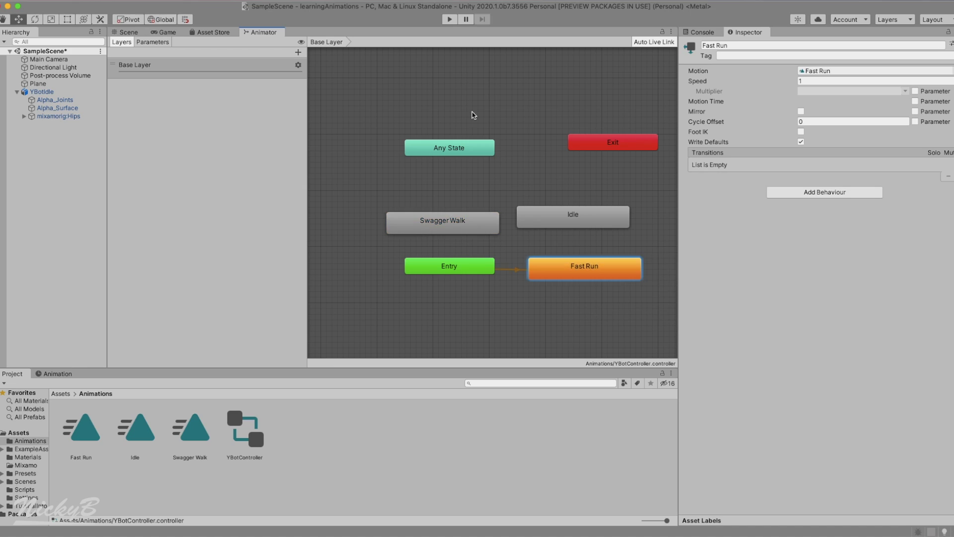
pyautogui.click(451, 20)
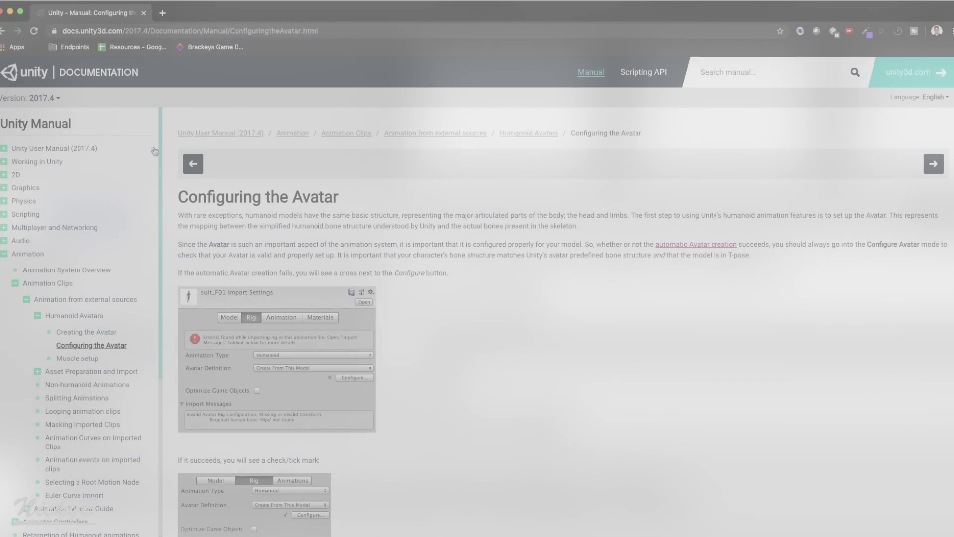
# - Scroll down through the Configuring the Avatar manual page on humanoid avatar setup
pyautogui.scroll(-4, 167, 145)
pyautogui.scroll(-7, 167, 144)
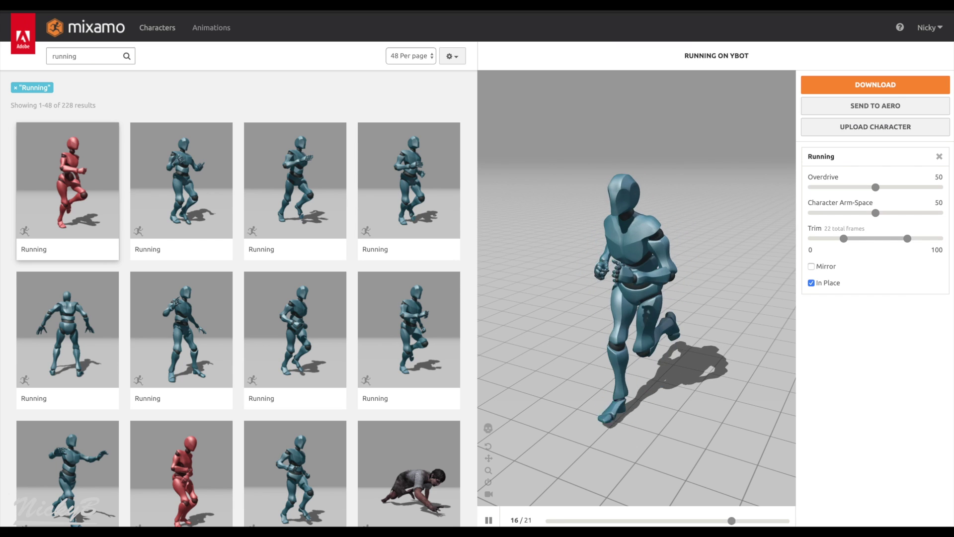
# - Uncheck In Place for the Running animation so the character moves forward
pyautogui.click(812, 283)
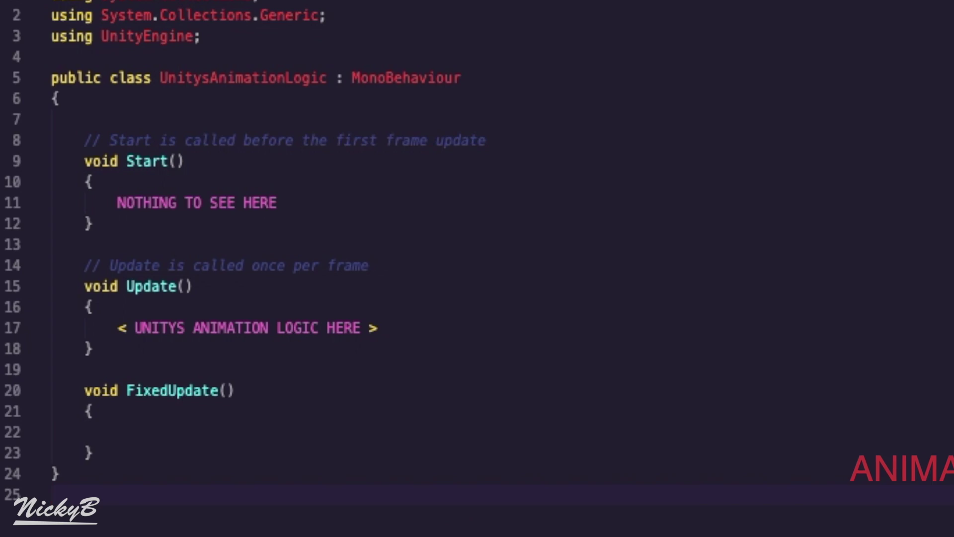
# - Move the UNITYS ANIMATION LOGIC HERE placeholder line from Update() into FixedUpdate()
pyautogui.moveTo(119, 327); pyautogui.dragTo(408, 323)
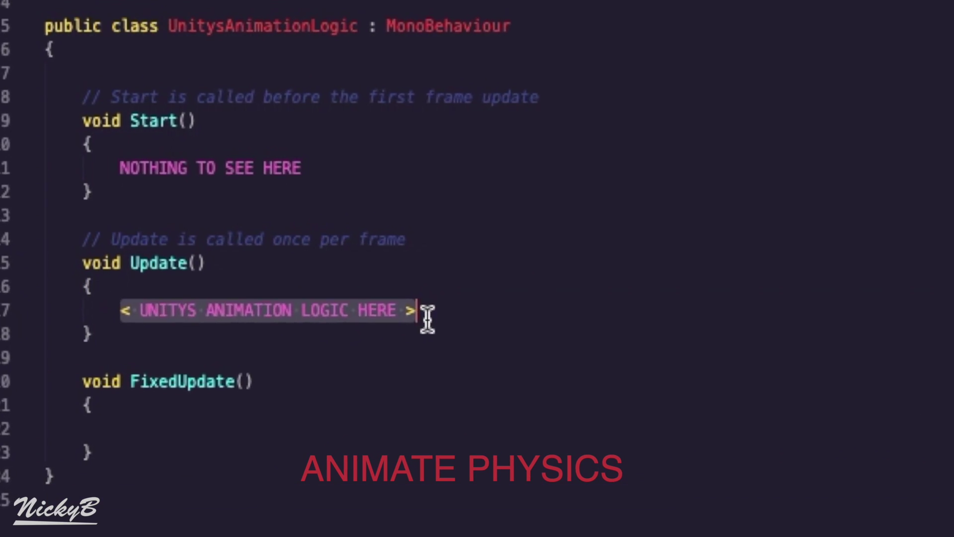
pyautogui.hotkey('ctrl', 'x')
pyautogui.click(185, 430)
pyautogui.hotkey('ctrl', 'v')
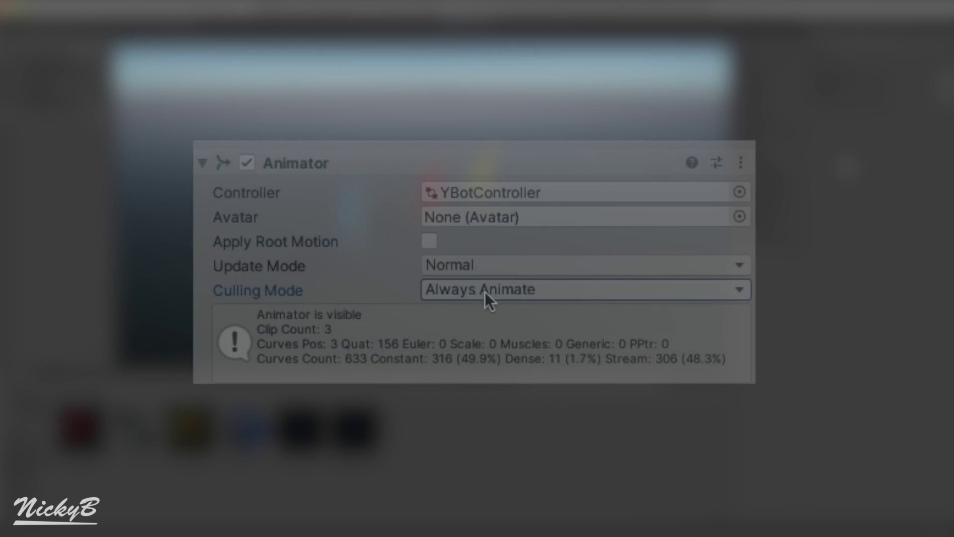
pyautogui.click(485, 291)
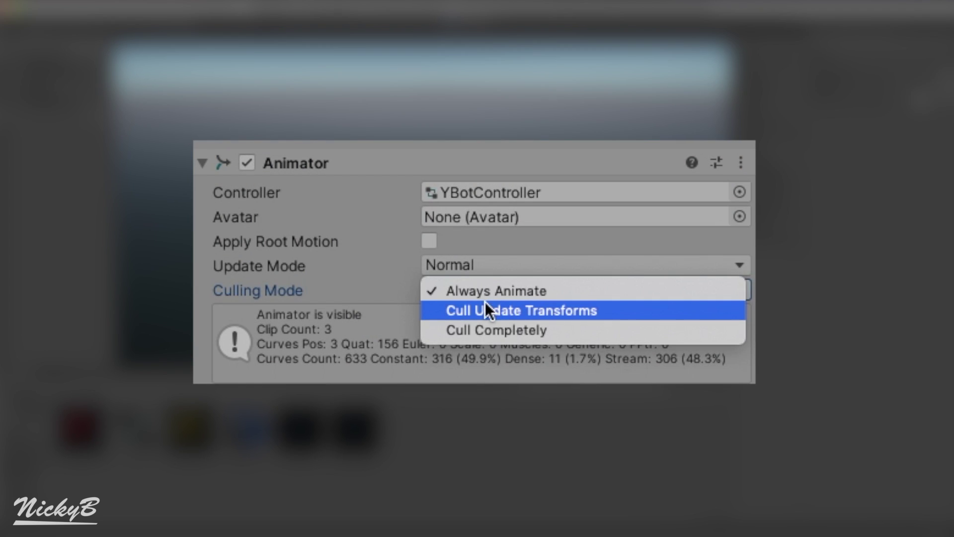